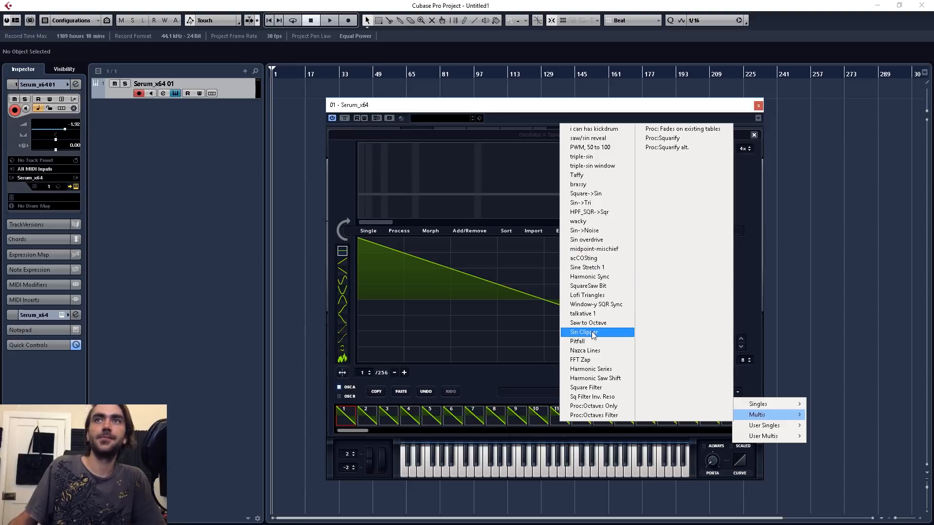
# Step: Fill the wavetable with the Sin Clipper multi formula and apply the SqrTri single formula to frame 19
pyautogui.click(592, 335)
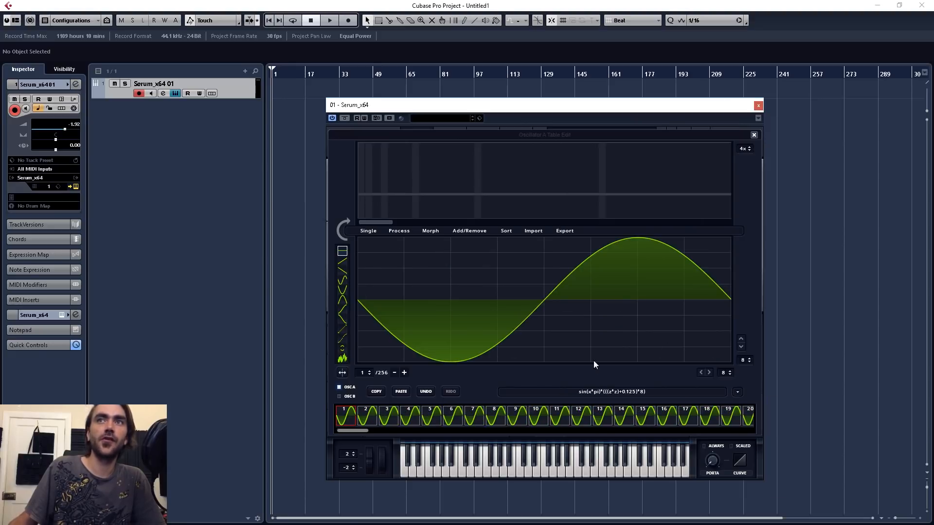
pyautogui.click(730, 417)
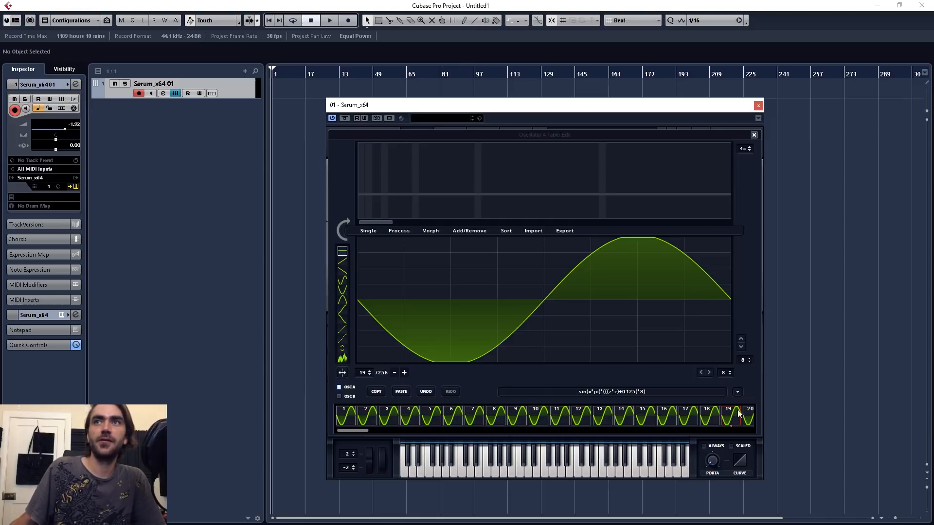
pyautogui.click(738, 392)
pyautogui.moveTo(758, 404)
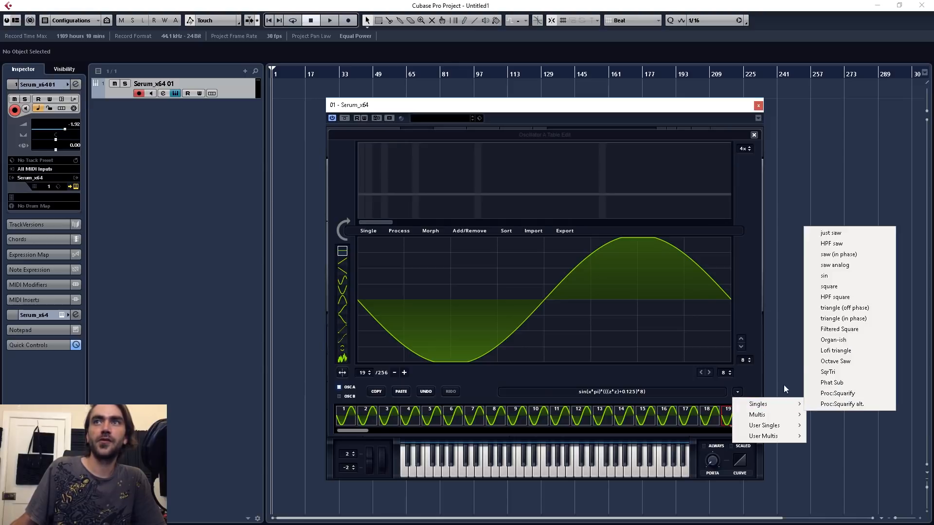
pyautogui.click(828, 372)
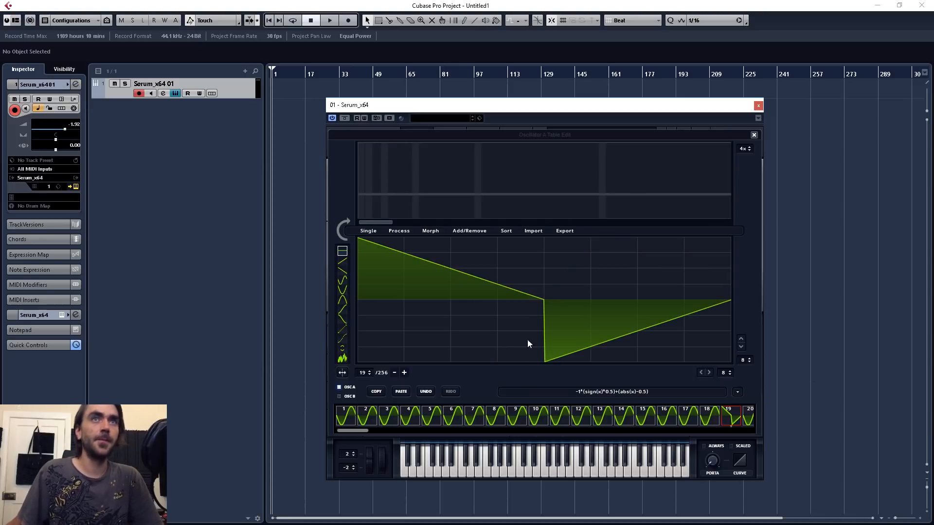
# Step: Leave the wavetable editor and reset the synth patch to its initial state
pyautogui.click(753, 135)
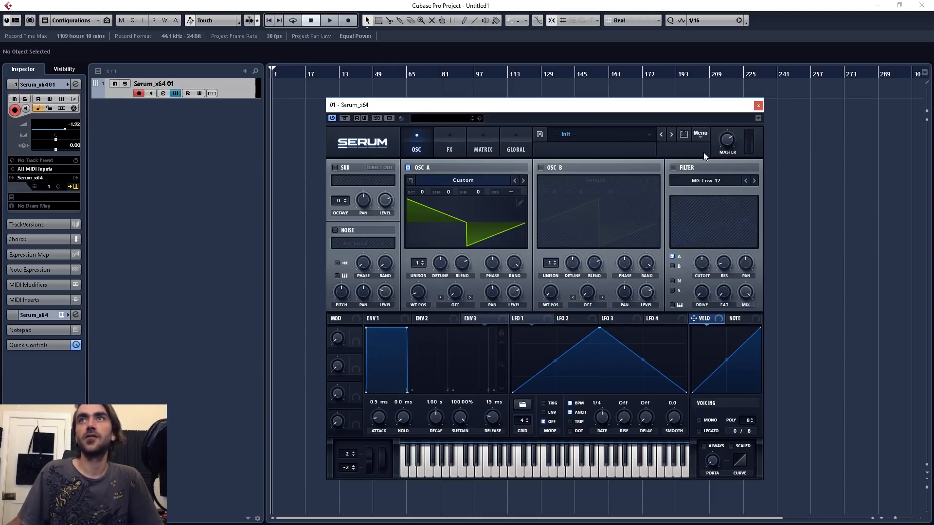
pyautogui.click(701, 136)
pyautogui.click(713, 185)
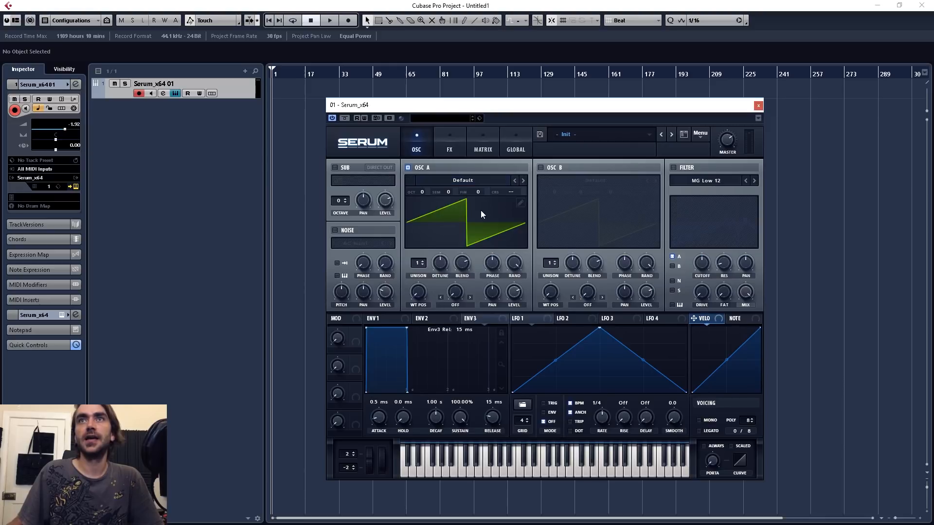
# Step: Generate a speech wavetable for OSC A by entering the formula "Dash Glitch" in quotation marks, and close the wavetable editor
pyautogui.click(520, 203)
pyautogui.click(635, 392)
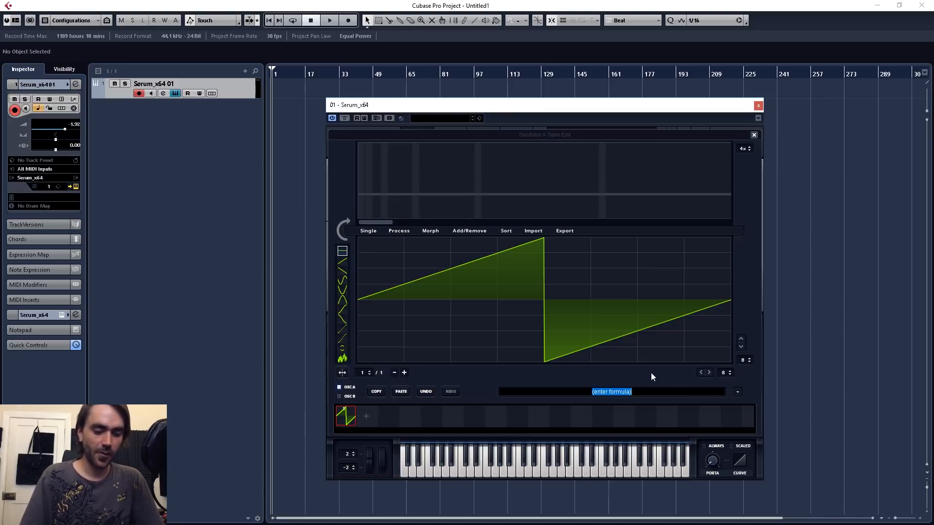
pyautogui.write('"')
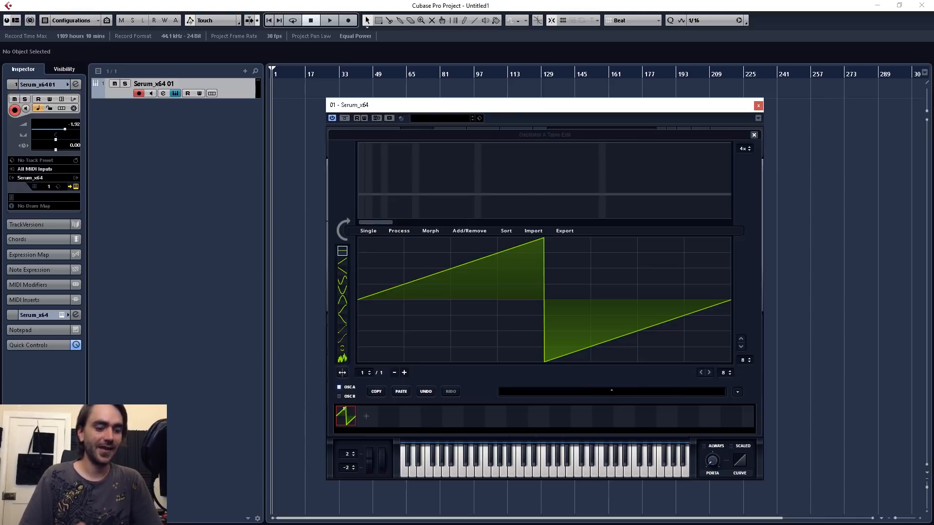
pyautogui.write('Dash')
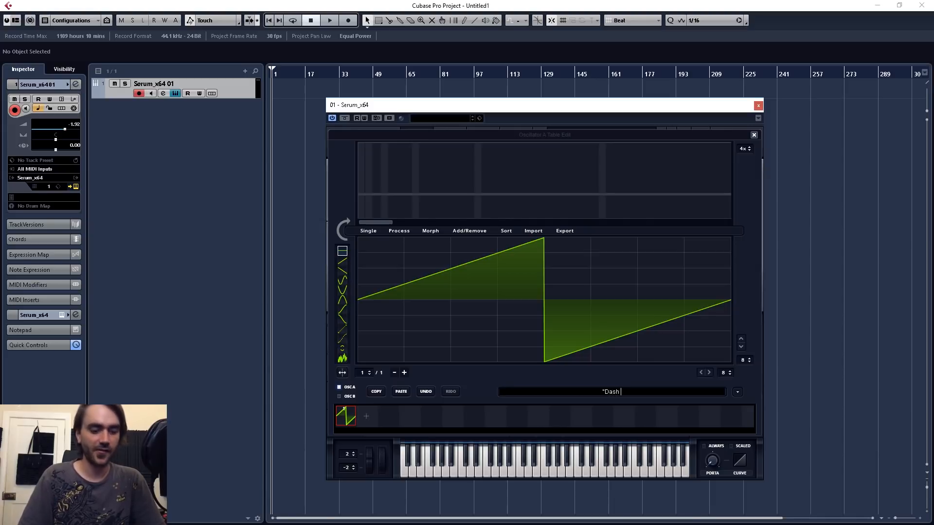
pyautogui.write(' Glitch')
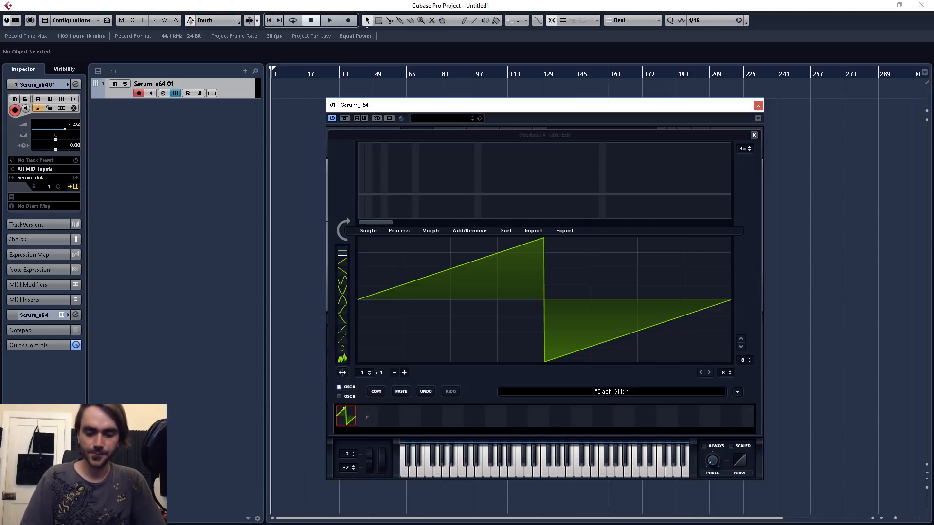
pyautogui.write('"')
pyautogui.press('Return')
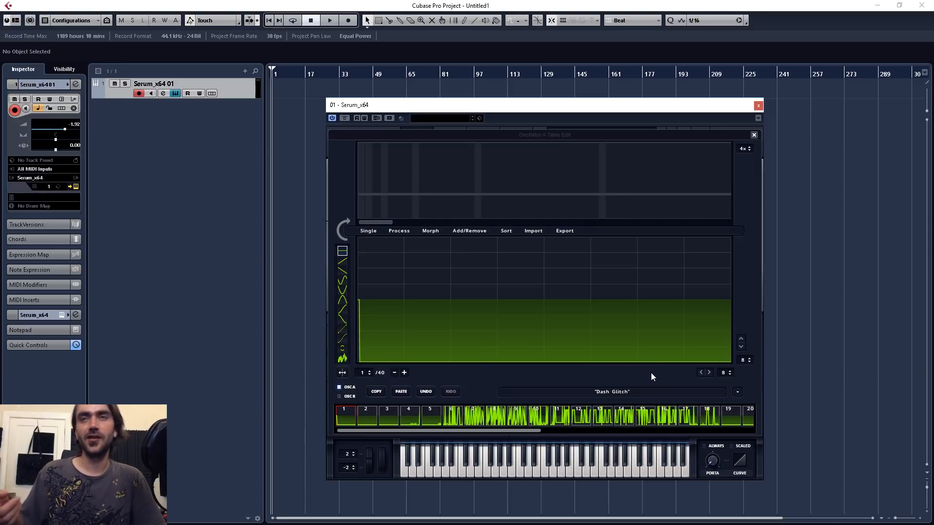
pyautogui.click(753, 135)
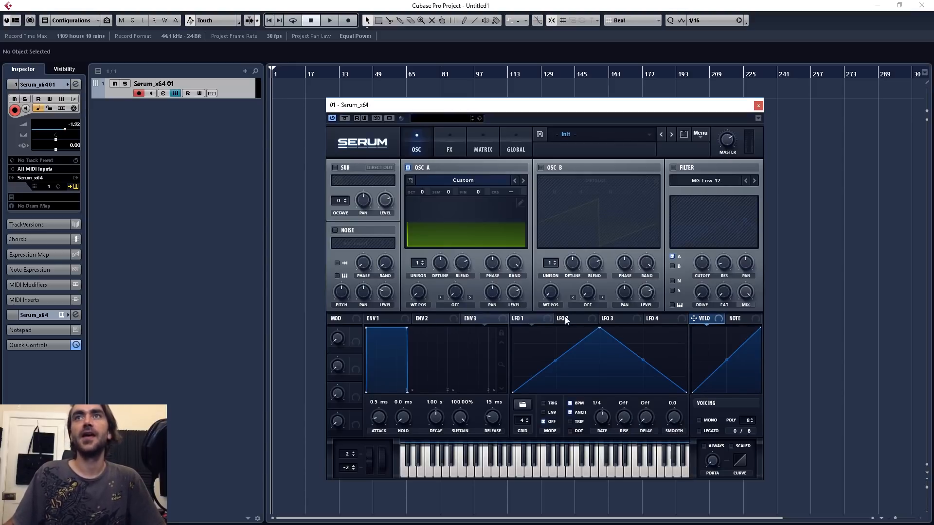
# Step: Modulate OSC A's wavetable position with LFO 1 at a one-bar rate and shape the LFO into a straight rising ramp
pyautogui.moveTo(421, 295)
pyautogui.moveTo(439, 221); pyautogui.dragTo(425, 309)
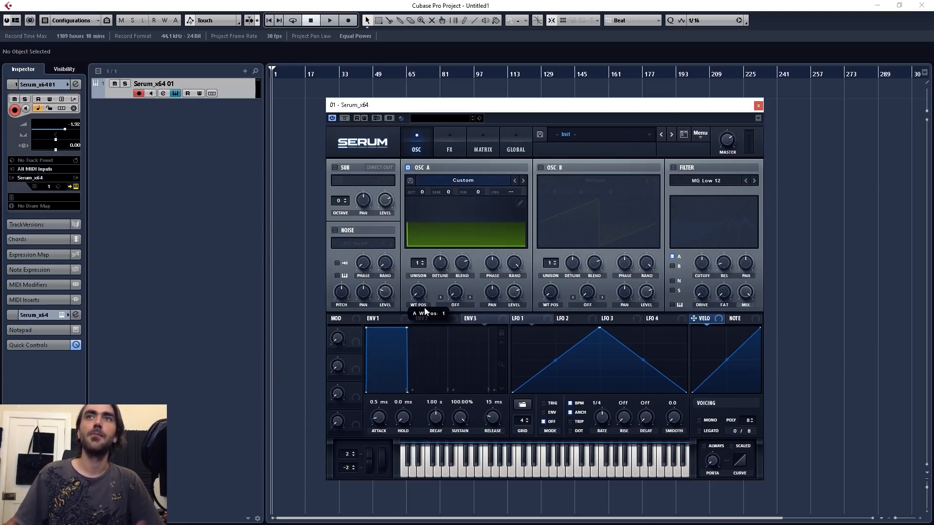
pyautogui.moveTo(546, 323); pyautogui.dragTo(508, 321)
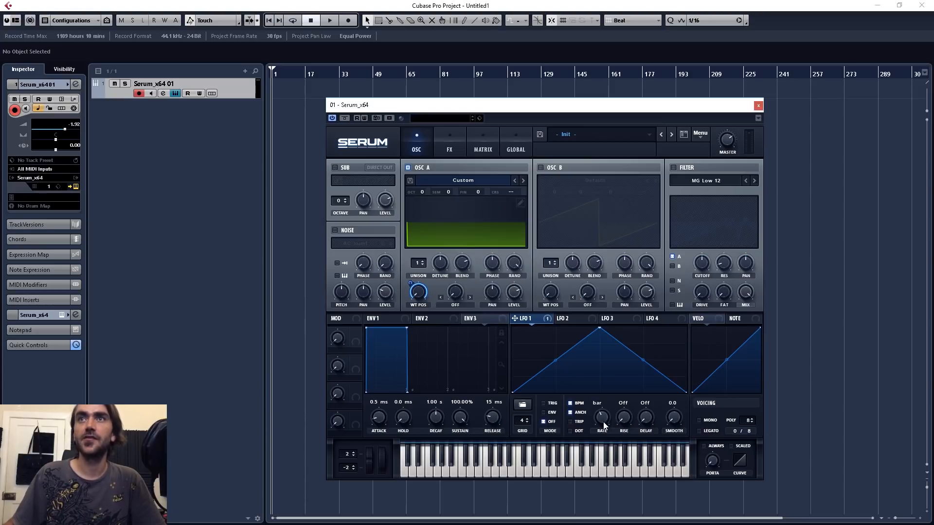
pyautogui.moveTo(605, 328); pyautogui.dragTo(717, 304)
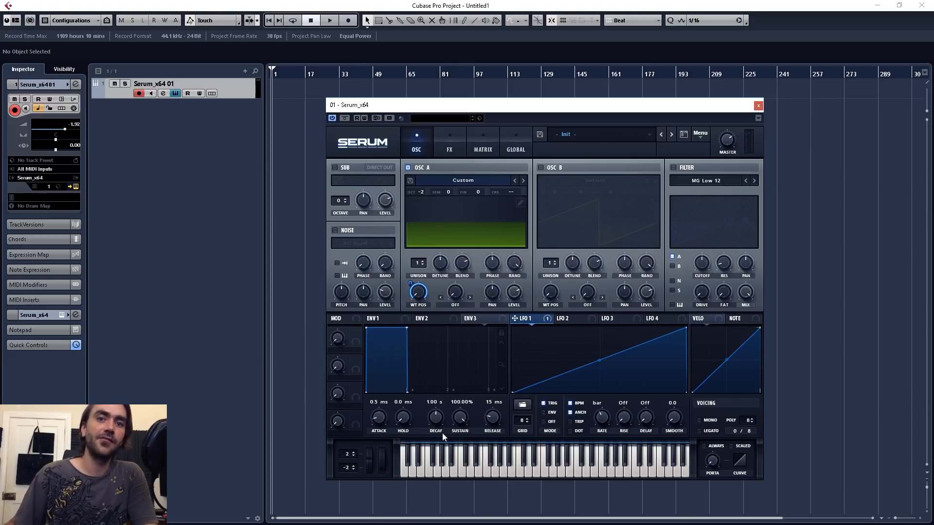
# Step: Try reshaping LFO 1 with two raised points before a midpoint dip, curving the rise at the start and after the dip
pyautogui.doubleClick(567, 371)
pyautogui.moveTo(567, 372); pyautogui.dragTo(602, 380)
pyautogui.doubleClick(600, 343)
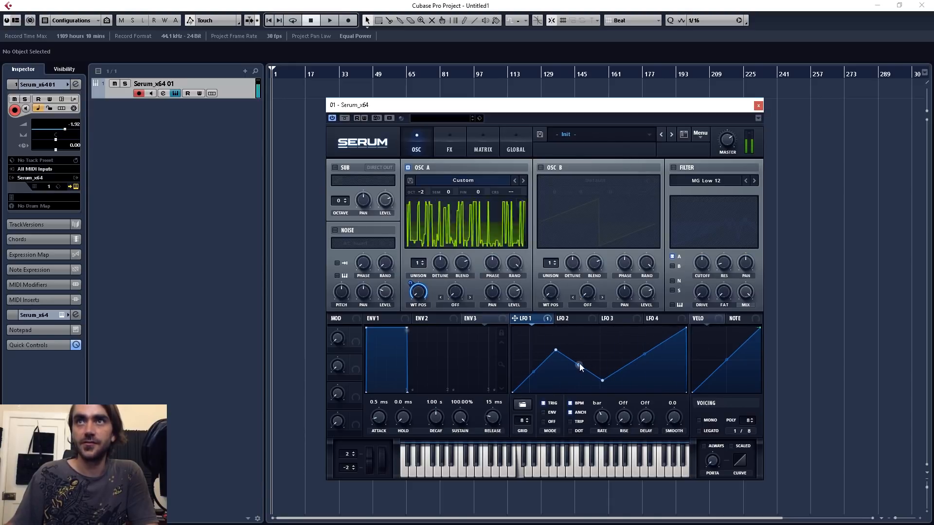
pyautogui.moveTo(580, 364); pyautogui.dragTo(544, 384)
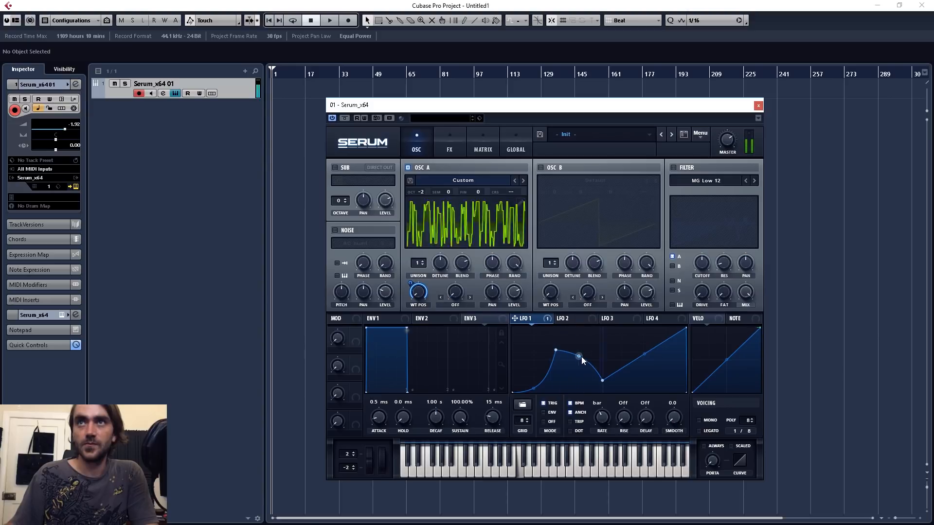
pyautogui.doubleClick(586, 343)
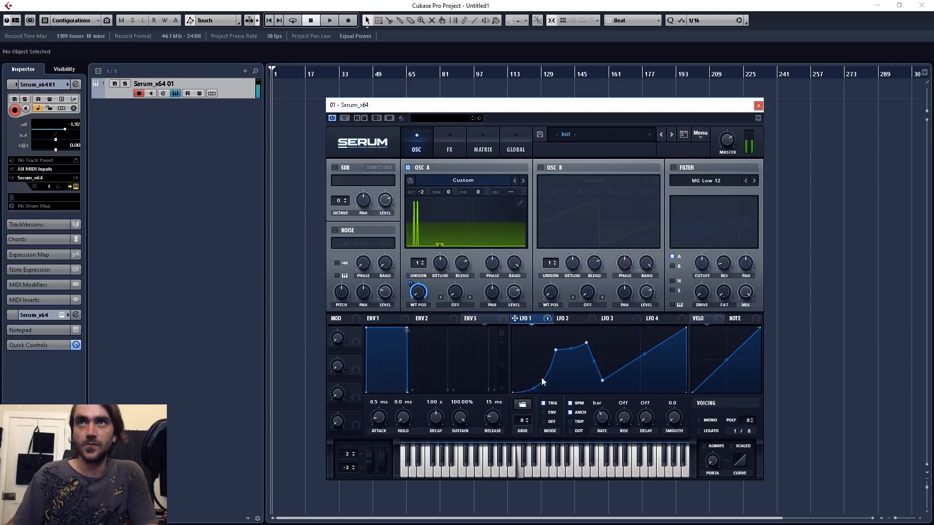
pyautogui.moveTo(535, 386); pyautogui.dragTo(579, 385)
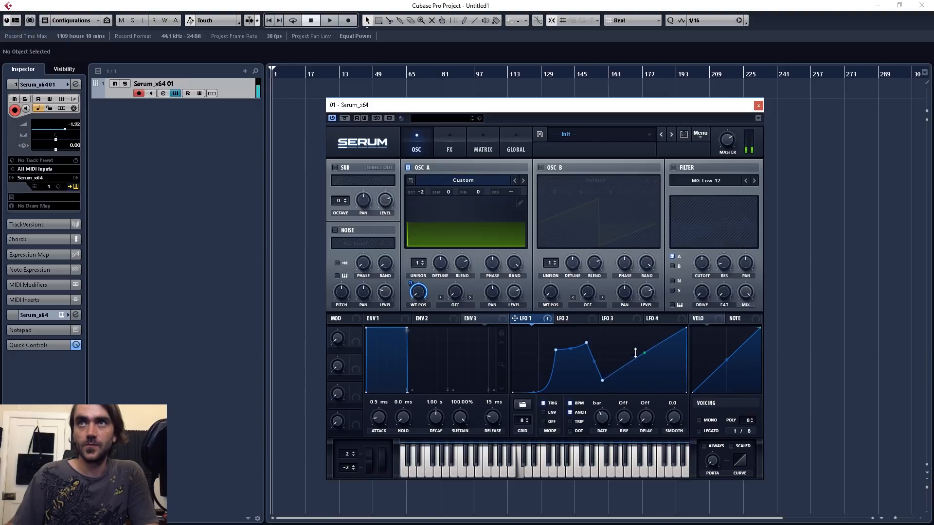
pyautogui.moveTo(636, 352); pyautogui.dragTo(635, 337)
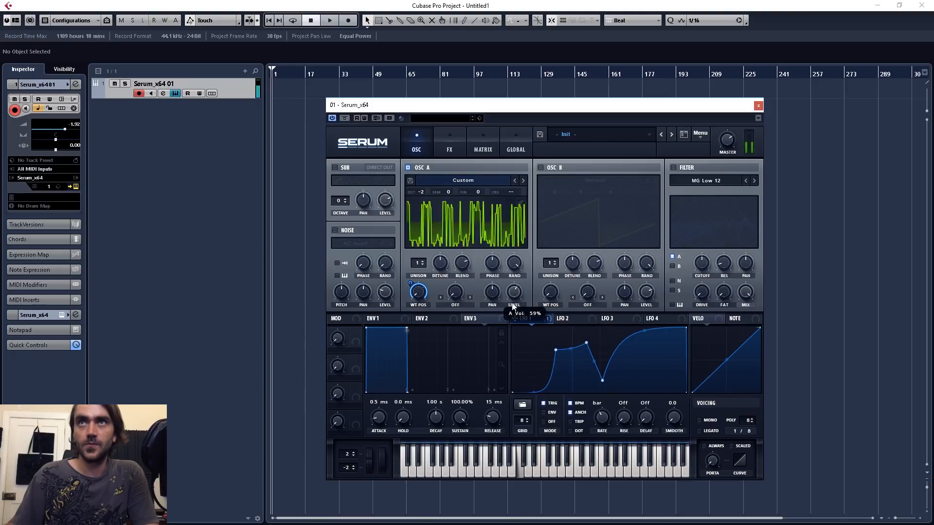
# Step: Set OSC A's level to 68% and remove LFO 1's extra points to restore the straight rising ramp
pyautogui.moveTo(512, 306); pyautogui.dragTo(521, 287)
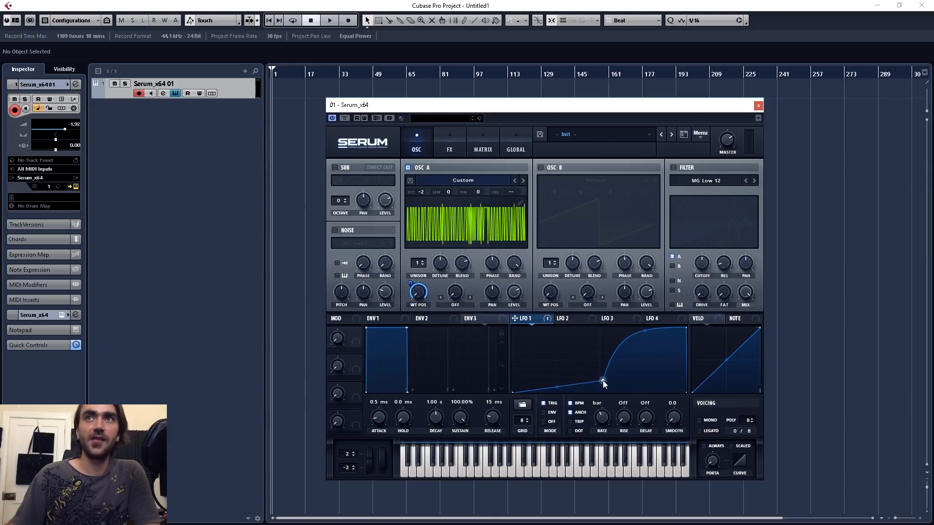
pyautogui.doubleClick(603, 381)
pyautogui.click(573, 321)
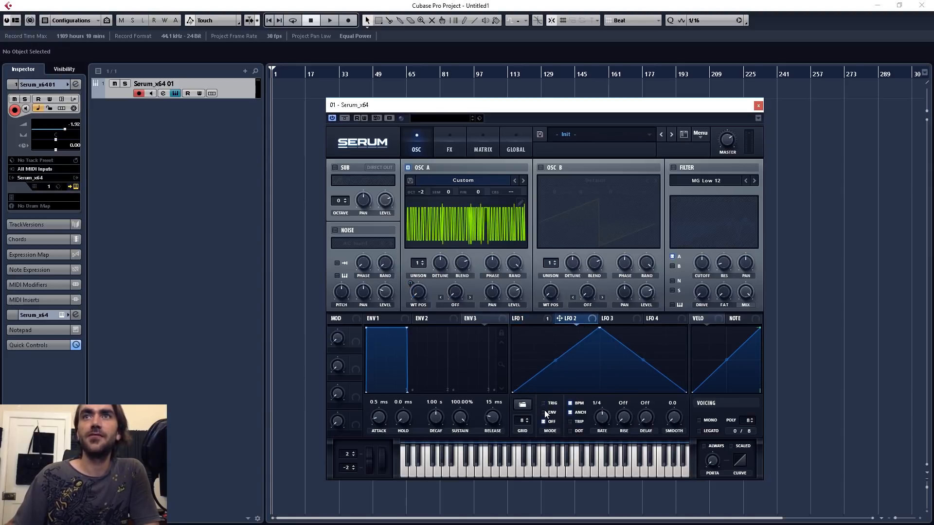
pyautogui.click(521, 318)
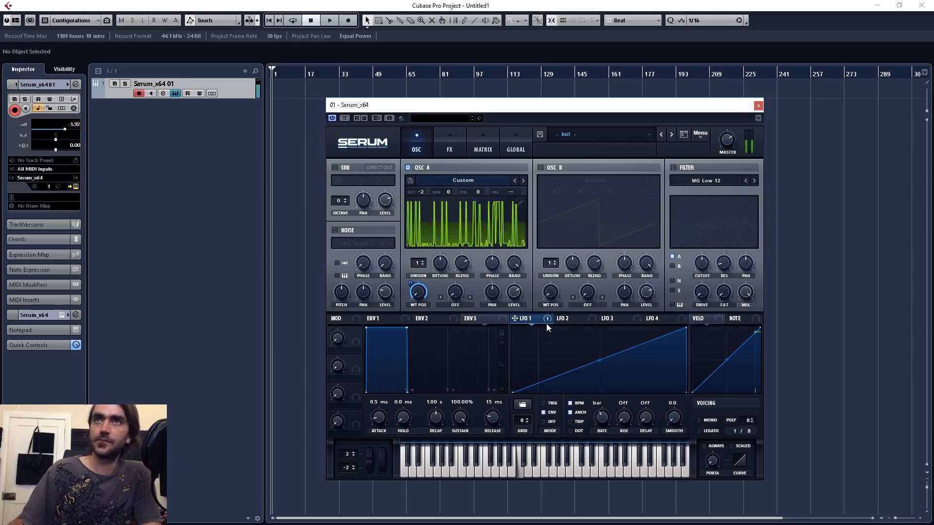
# Step: Shape LFO 2 with an early peak and a bowed fall to a low midpoint, and assign it to OSC A's level
pyautogui.click(580, 319)
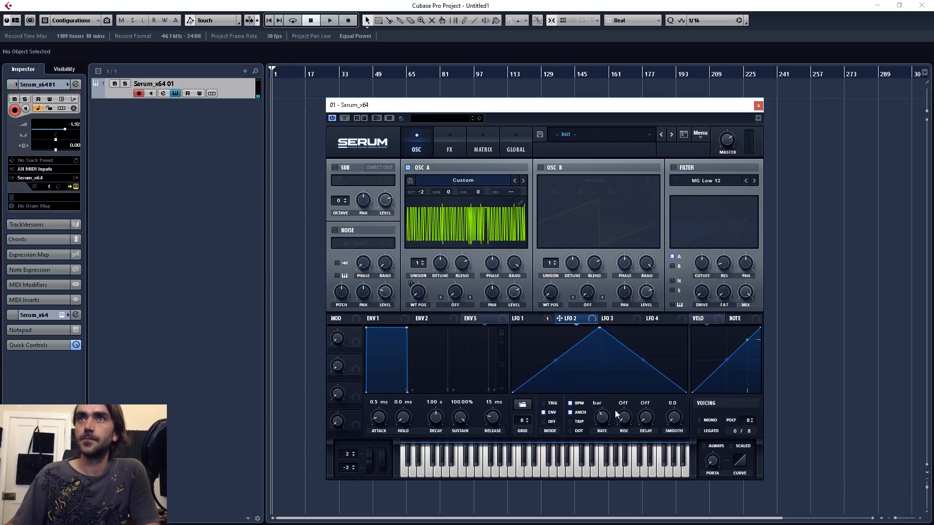
pyautogui.moveTo(591, 327); pyautogui.dragTo(528, 327)
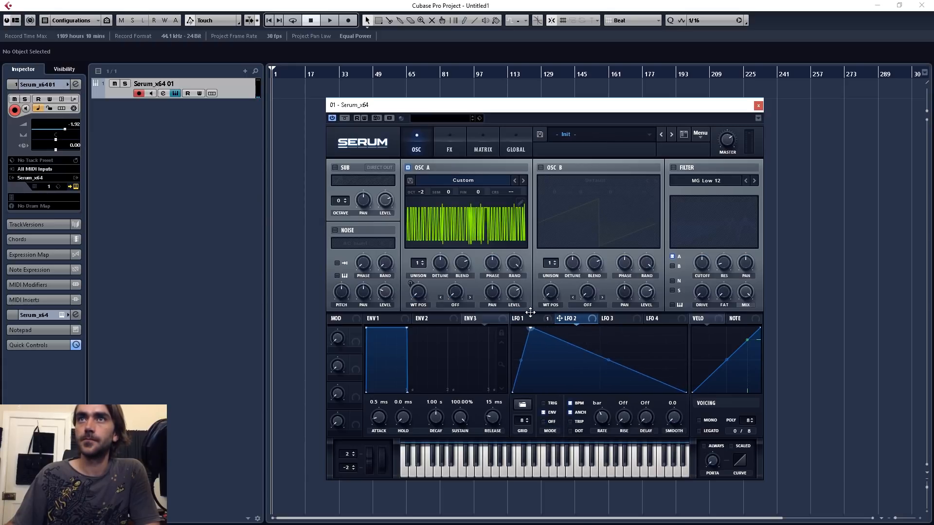
pyautogui.doubleClick(596, 351)
pyautogui.moveTo(597, 351); pyautogui.dragTo(602, 386)
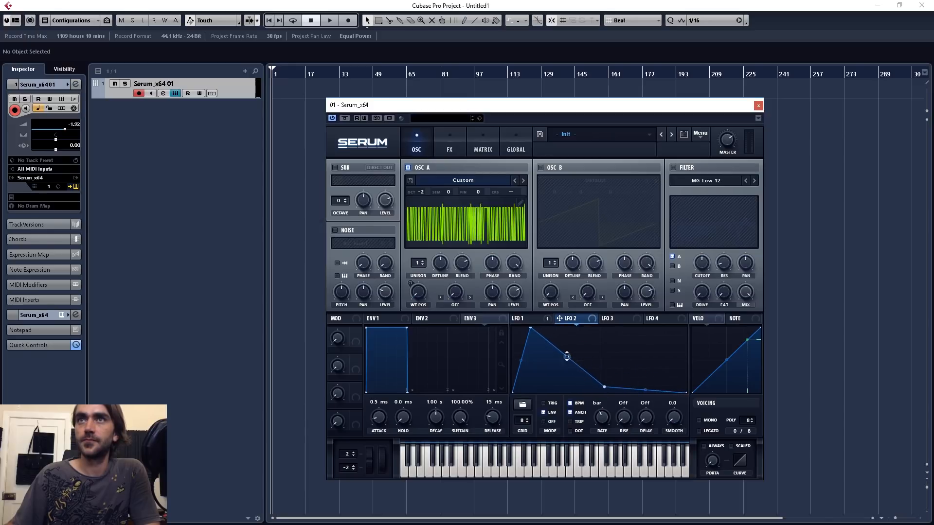
pyautogui.moveTo(566, 358); pyautogui.dragTo(512, 251)
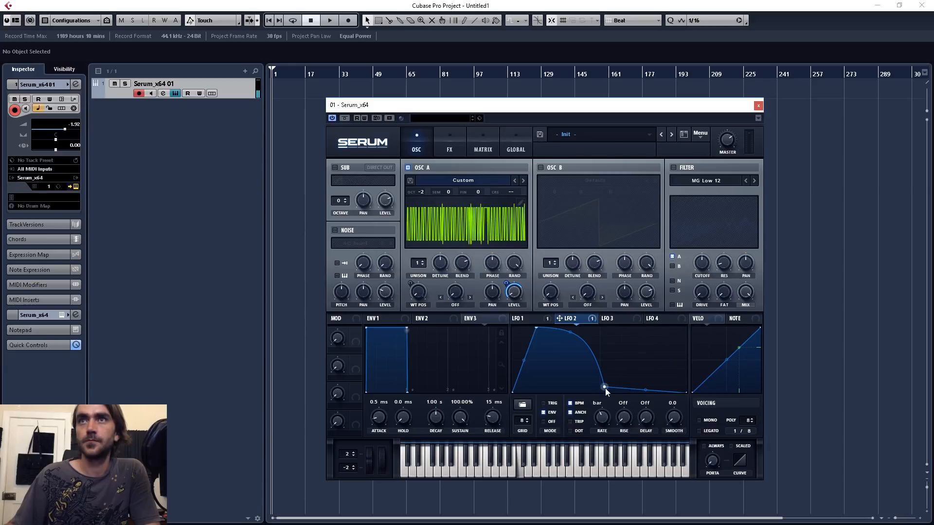
# Step: Lower LFO 2's midpoint to zero and add a full-height second hump that stays high and drops steeply near the cycle's end
pyautogui.moveTo(606, 389); pyautogui.dragTo(606, 403)
pyautogui.doubleClick(609, 343)
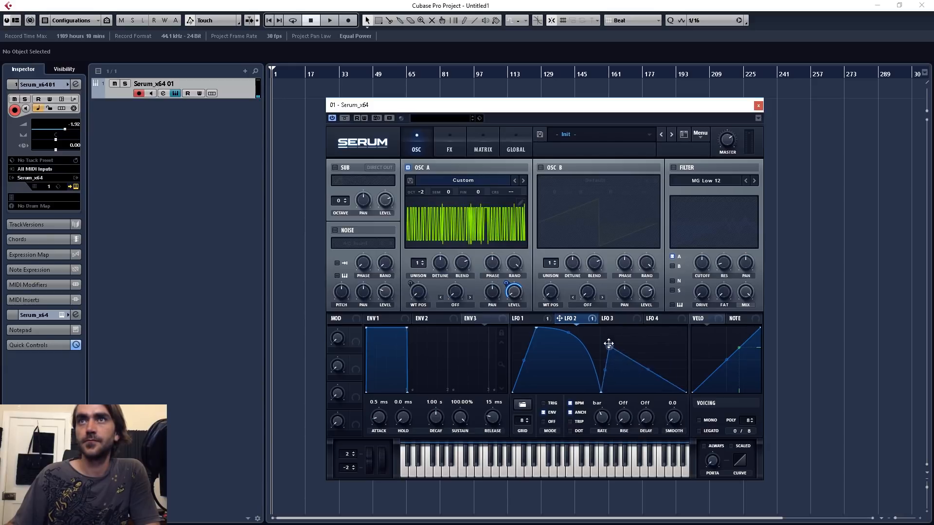
pyautogui.moveTo(608, 344); pyautogui.dragTo(606, 320)
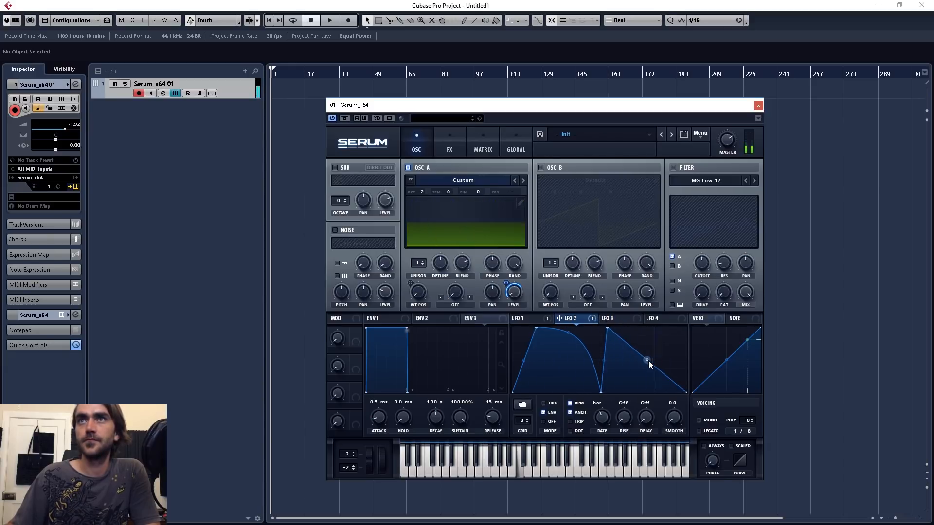
pyautogui.moveTo(649, 361); pyautogui.dragTo(669, 403)
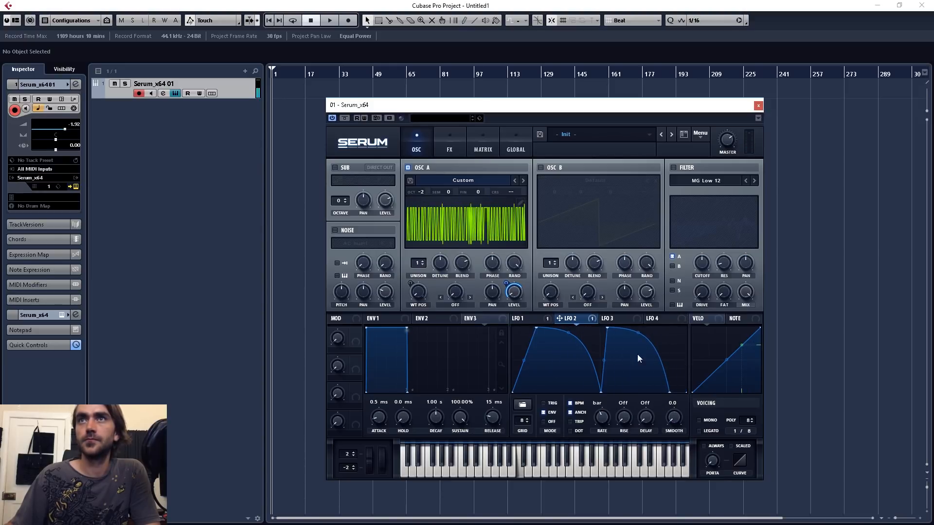
pyautogui.moveTo(671, 391); pyautogui.dragTo(680, 392)
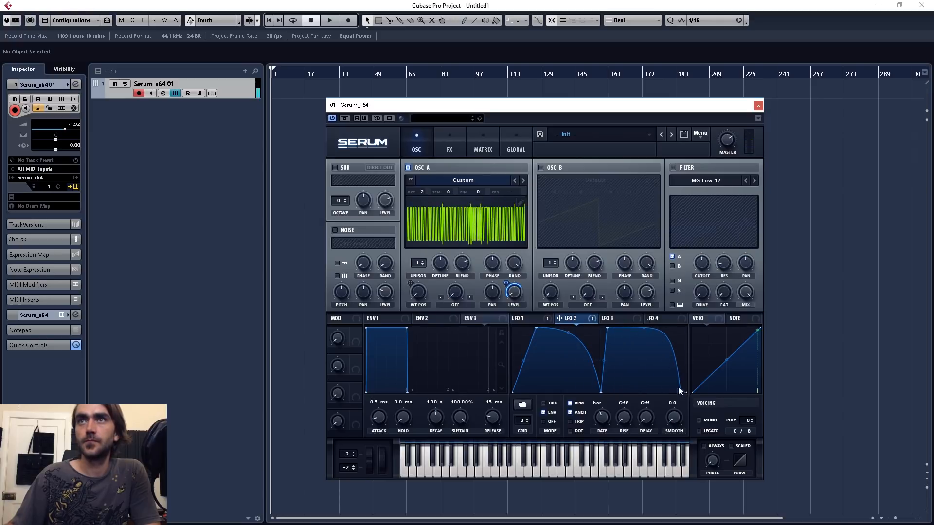
pyautogui.moveTo(646, 327); pyautogui.dragTo(654, 305)
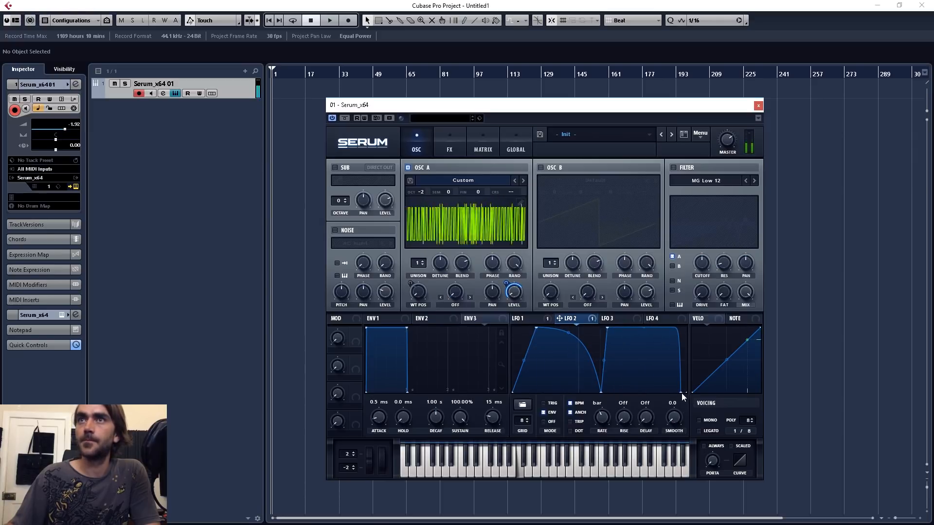
pyautogui.moveTo(679, 392); pyautogui.dragTo(684, 392)
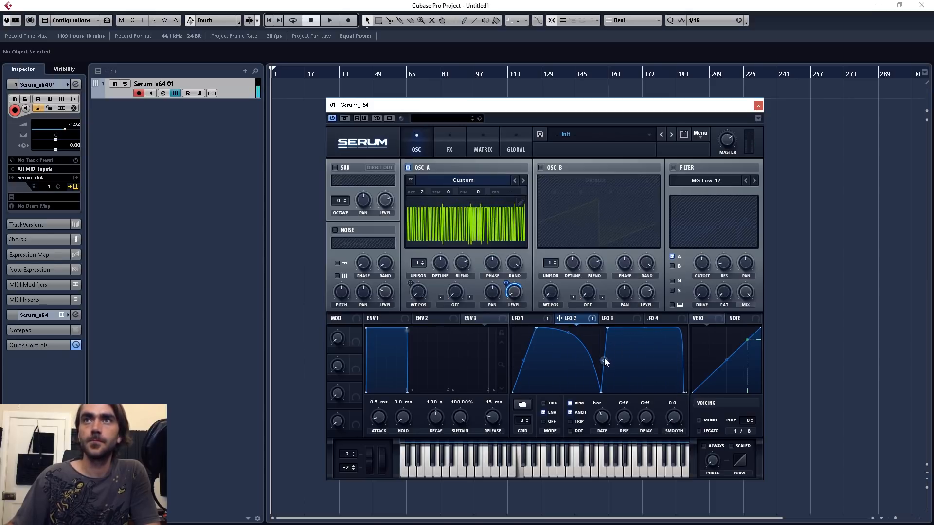
# Step: Enable the filter and set its type to Formant-I
pyautogui.click(681, 168)
pyautogui.click(716, 179)
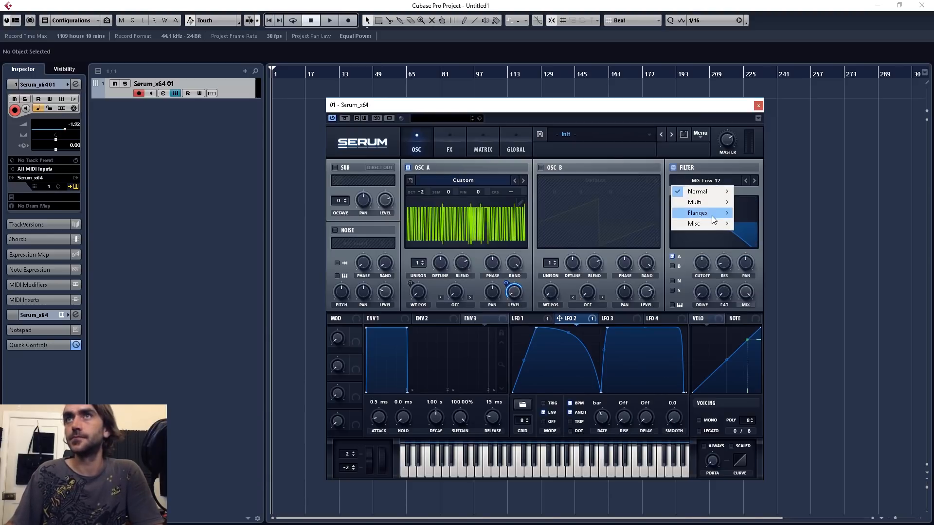
pyautogui.moveTo(700, 226)
pyautogui.click(761, 384)
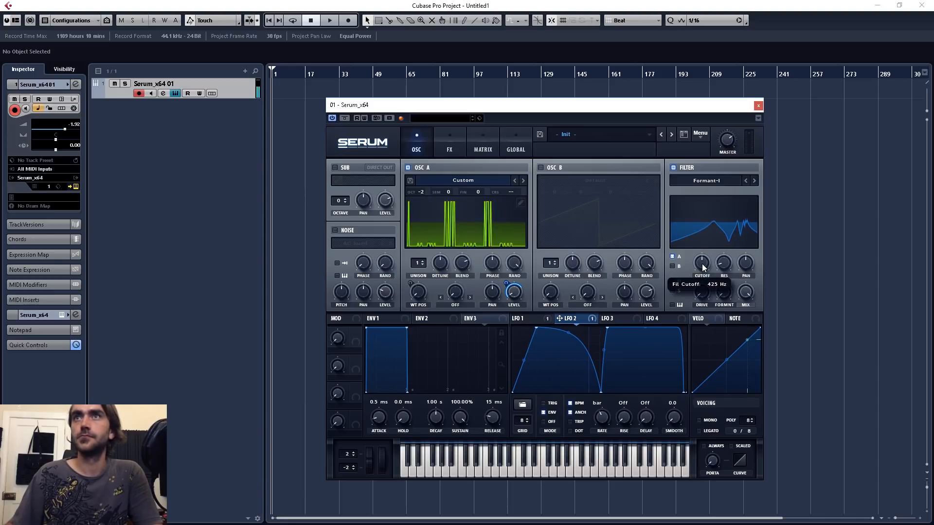
# Step: Lower the filter cutoff to 8 Hz and assign LFO 3 to it with a modulation amount of 18
pyautogui.moveTo(702, 263); pyautogui.dragTo(707, 287)
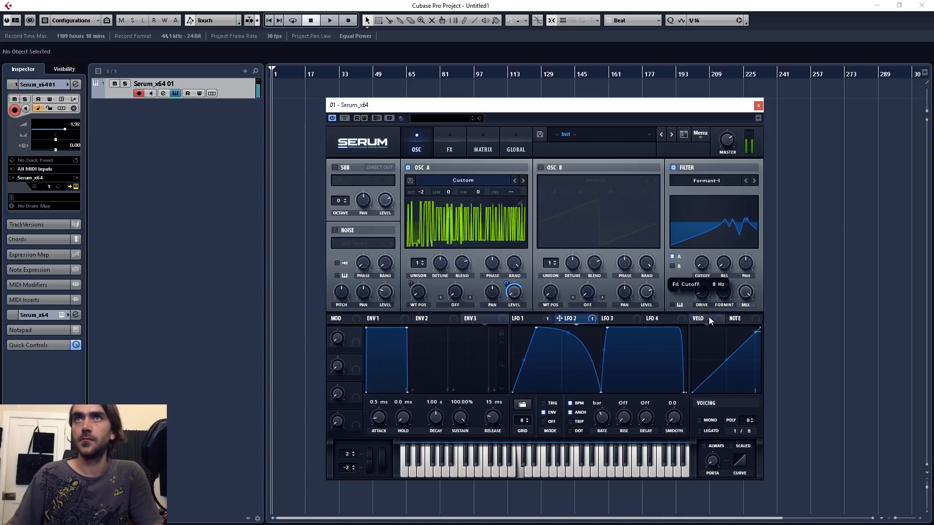
pyautogui.click(607, 319)
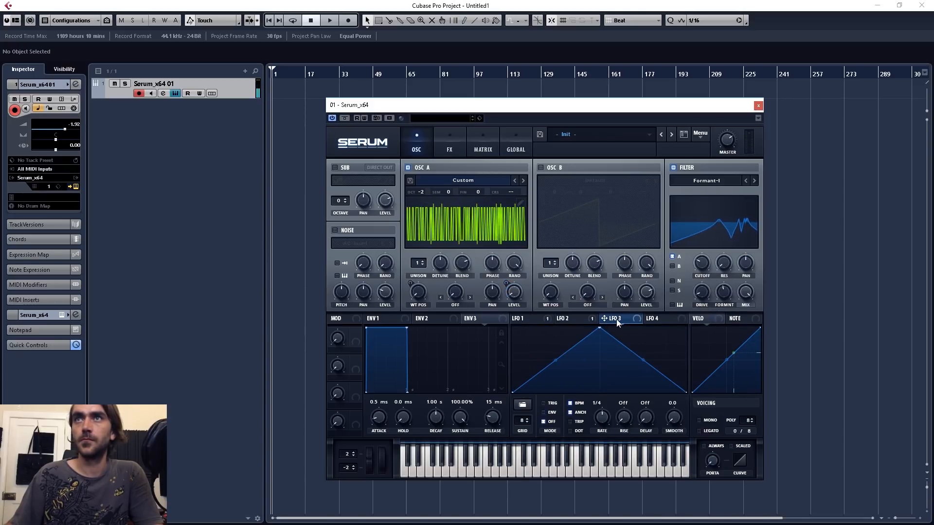
pyautogui.moveTo(616, 323); pyautogui.dragTo(685, 275)
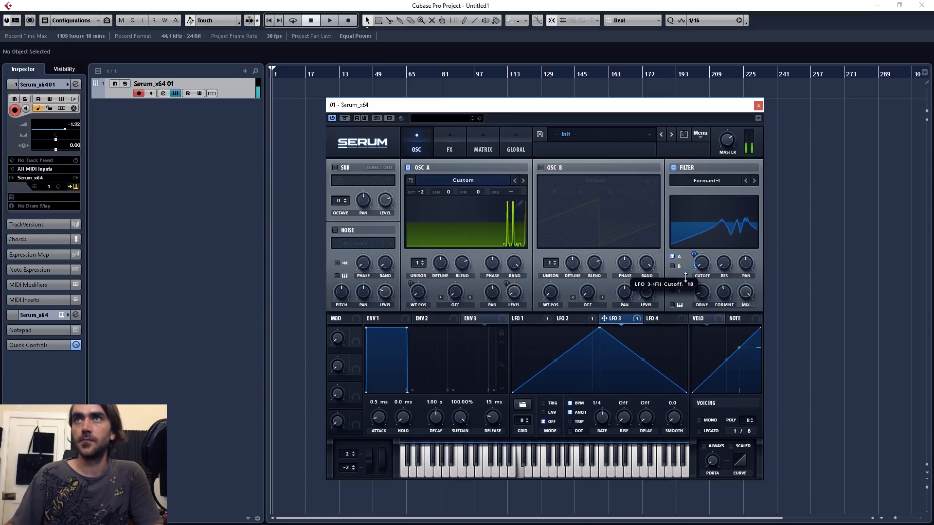
# Step: Set LFO 3 to ENV mode at the bar rate, shaped flat at zero until midway, rising steeply and holding full height to the end
pyautogui.moveTo(602, 417); pyautogui.dragTo(598, 442)
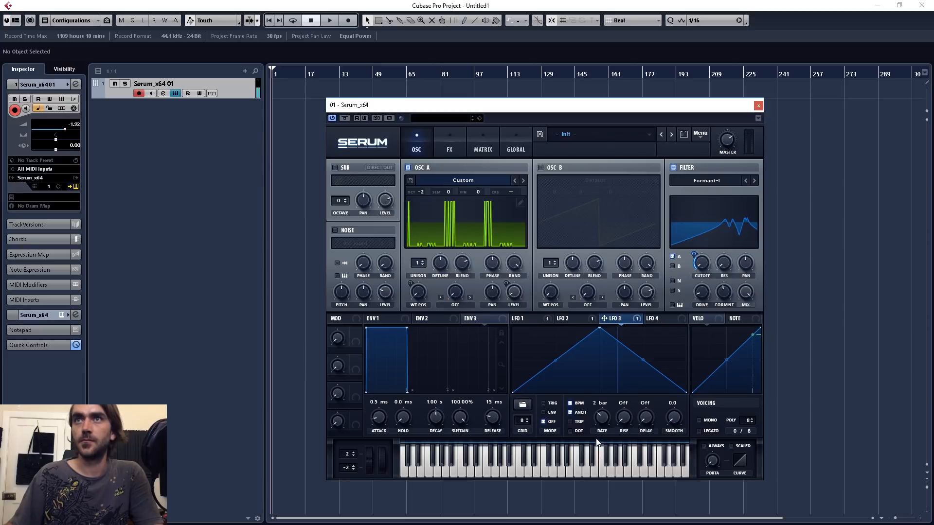
pyautogui.click(543, 412)
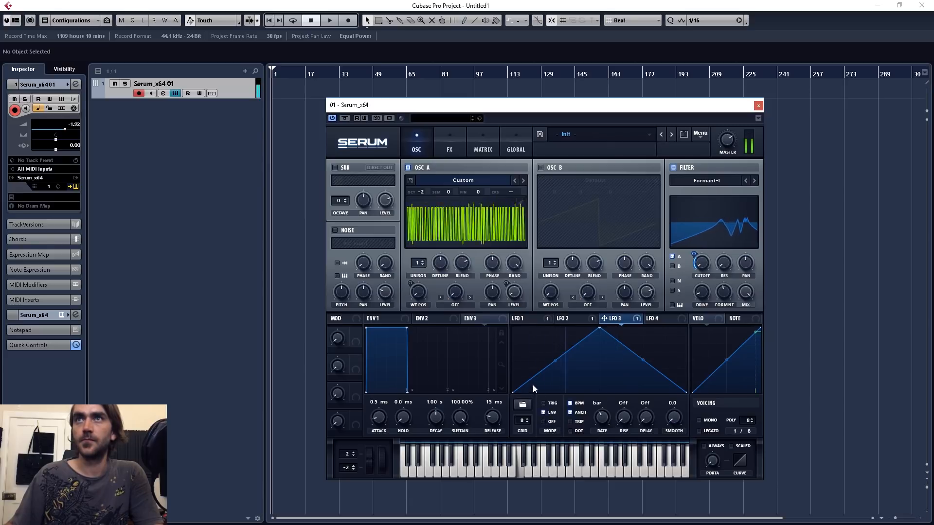
pyautogui.moveTo(576, 343); pyautogui.dragTo(607, 411)
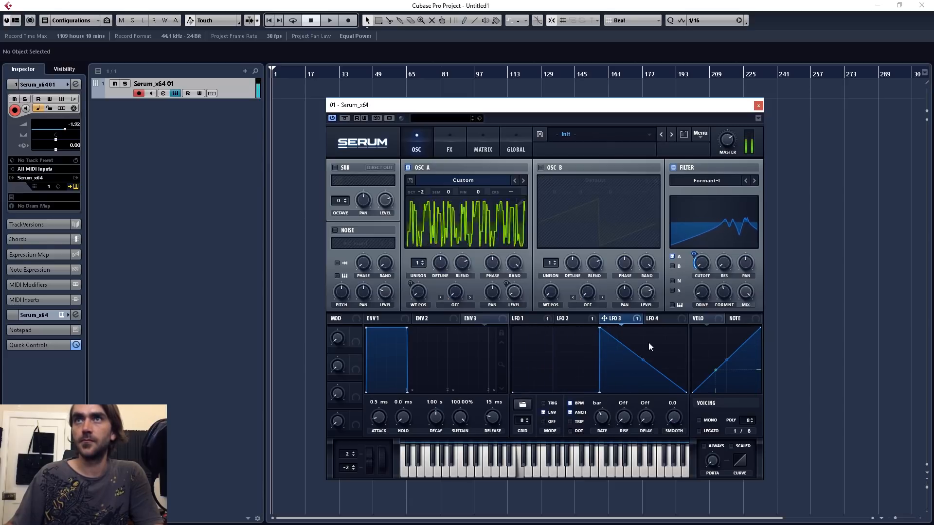
pyautogui.moveTo(659, 374); pyautogui.dragTo(645, 298)
pyautogui.moveTo(600, 328); pyautogui.dragTo(620, 311)
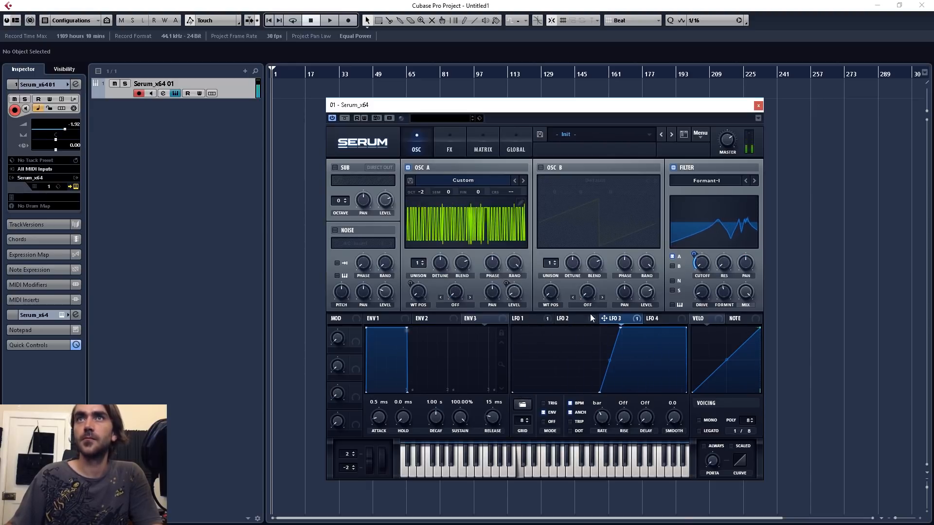
# Step: Enable the compressor effect in multiband mode and move it above the phaser in the effects order
pyautogui.click(442, 134)
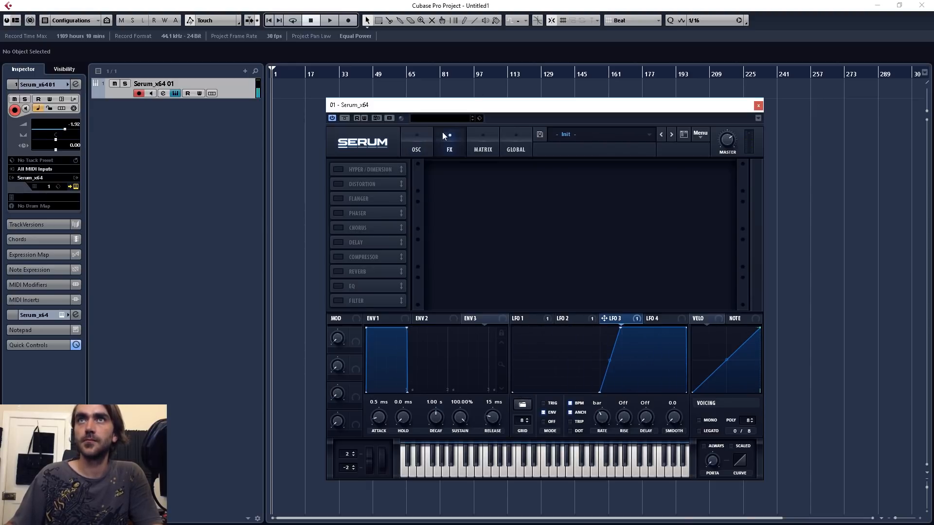
pyautogui.click(338, 257)
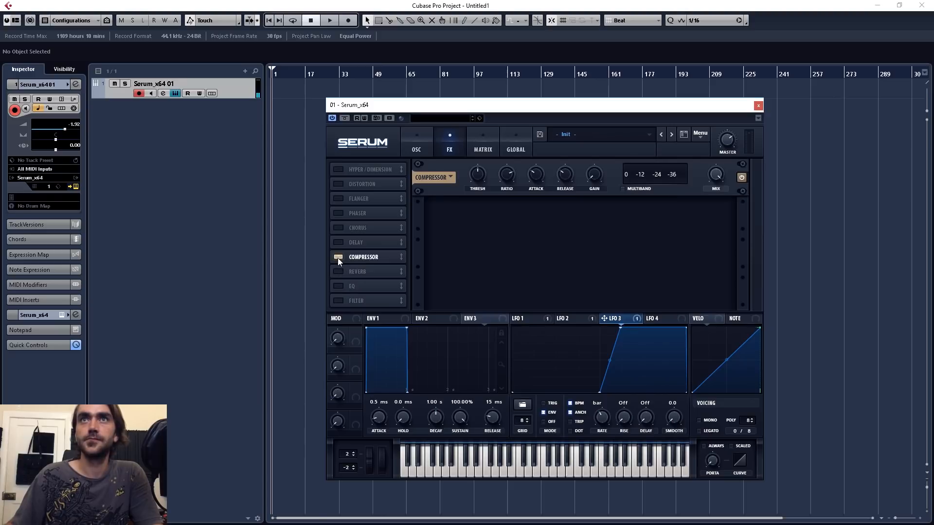
pyautogui.click(629, 189)
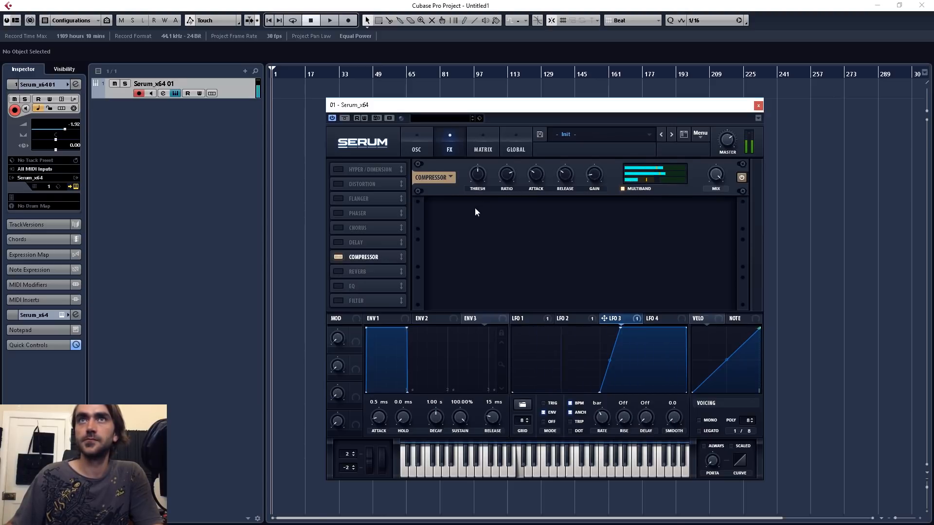
pyautogui.moveTo(357, 255); pyautogui.dragTo(377, 210)
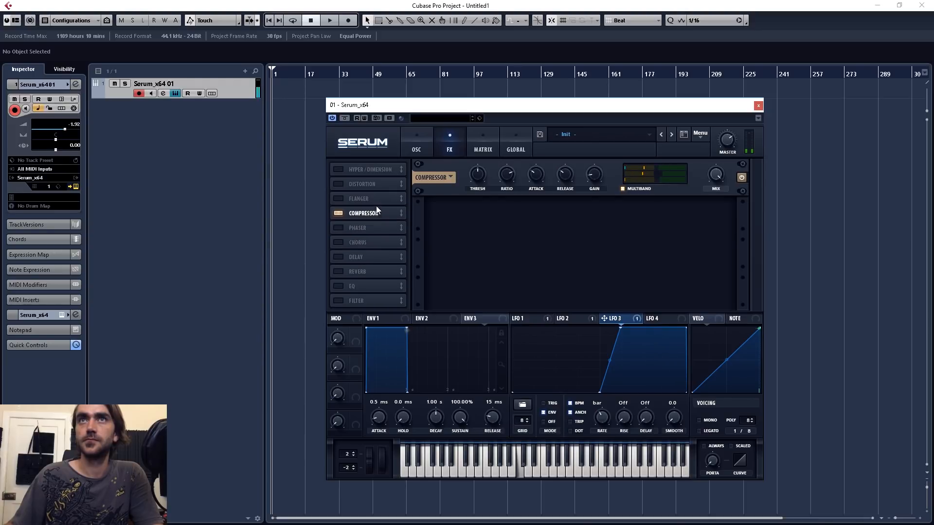
# Step: Shift LFO 1's peak slightly earlier so the rising ramp drops steeply to zero at the end of the cycle
pyautogui.click(422, 145)
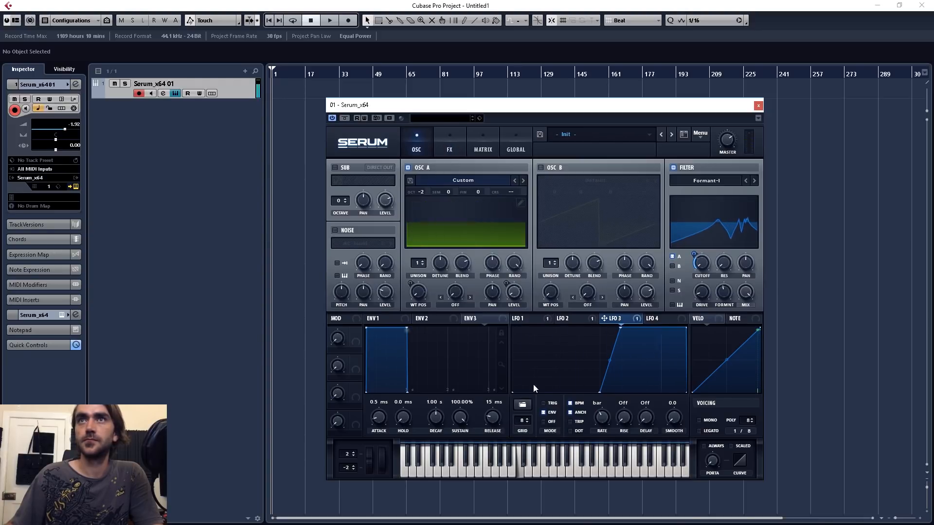
pyautogui.click(535, 318)
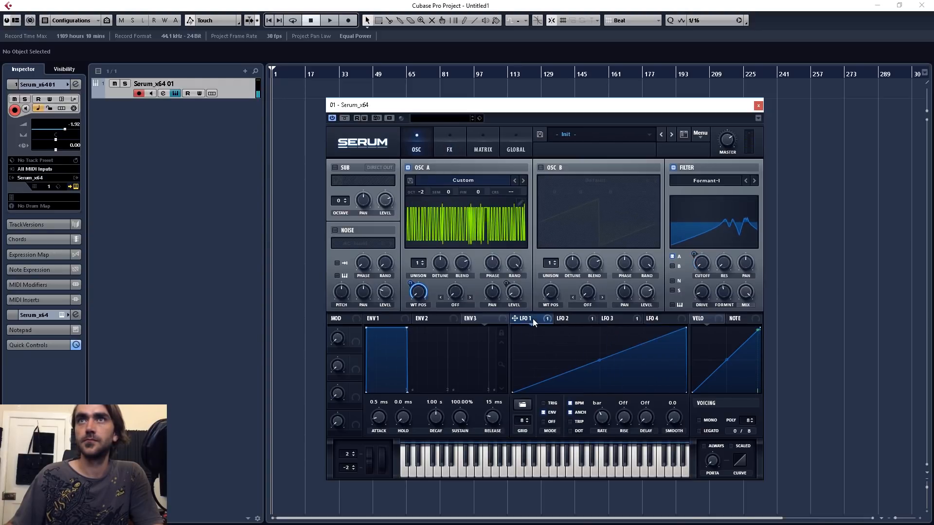
pyautogui.moveTo(687, 328); pyautogui.dragTo(683, 323)
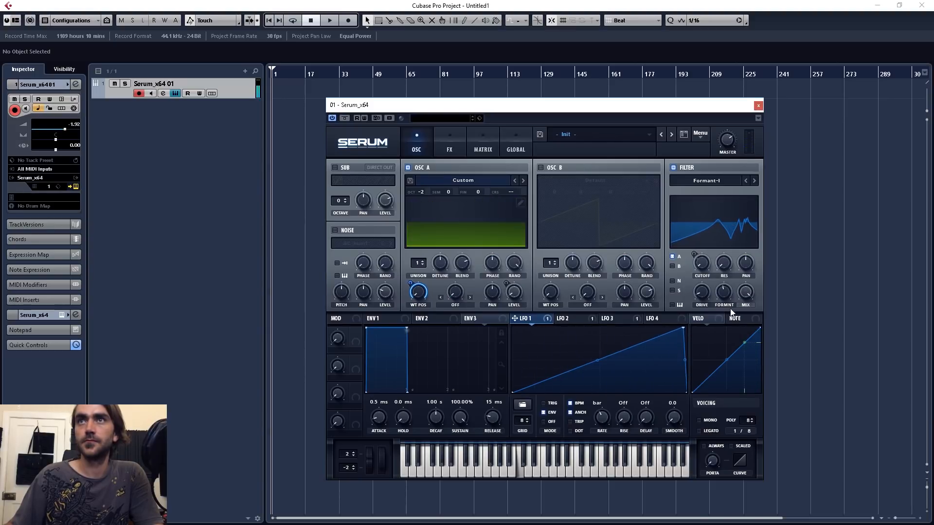
# Step: Enable the reverb effect alongside the compressor and return to the oscillator page
pyautogui.click(451, 136)
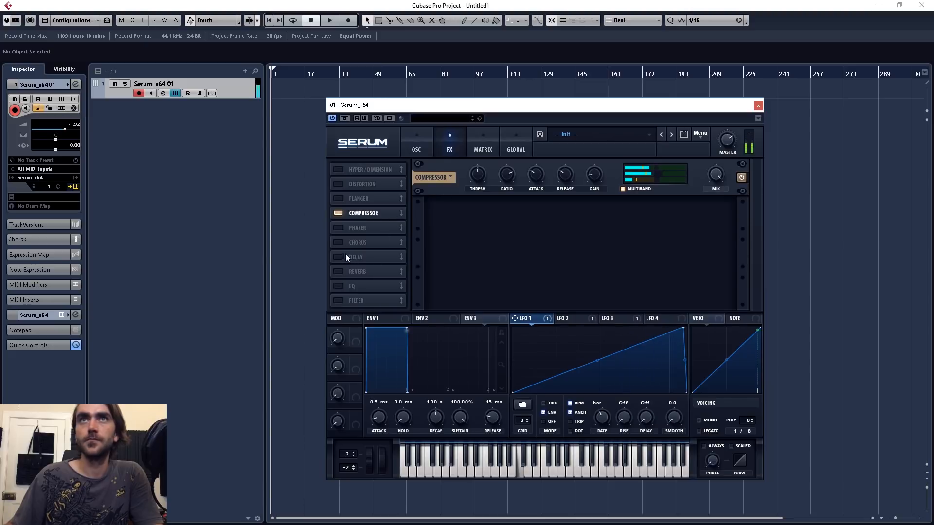
pyautogui.click(339, 272)
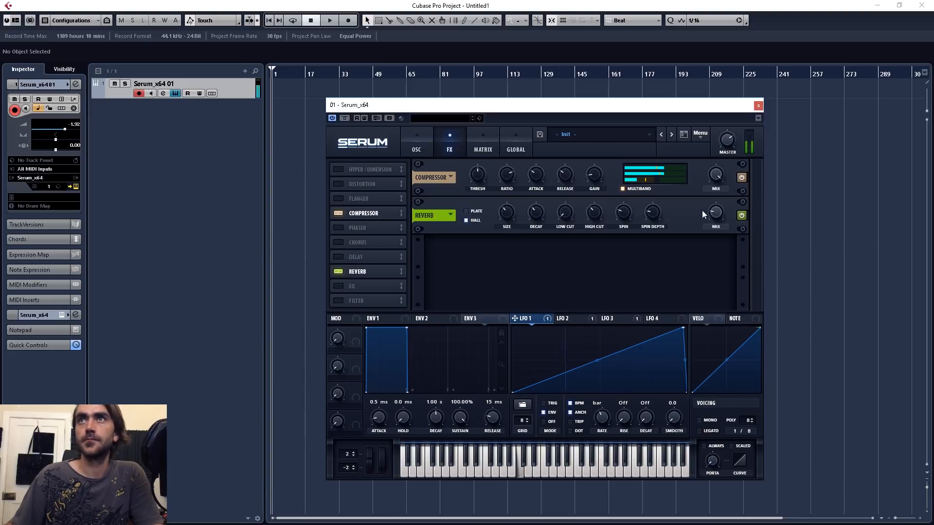
pyautogui.click(409, 148)
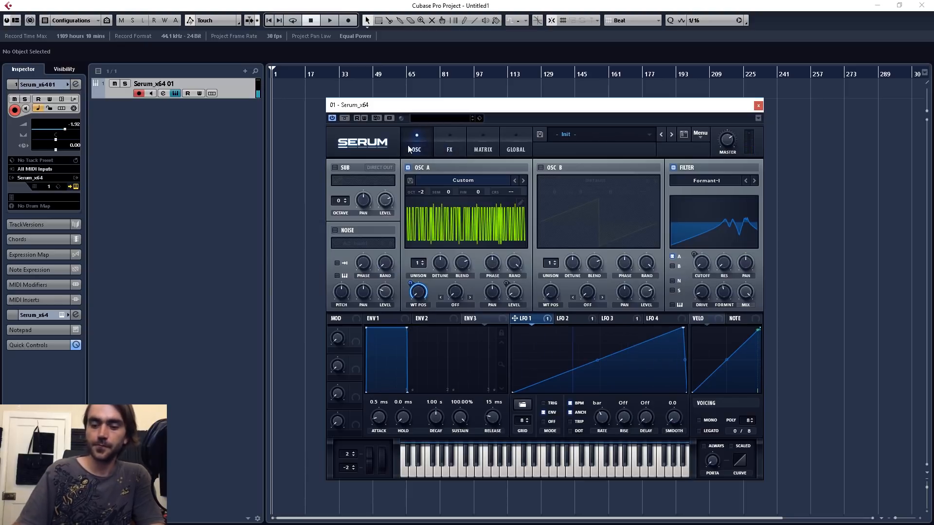